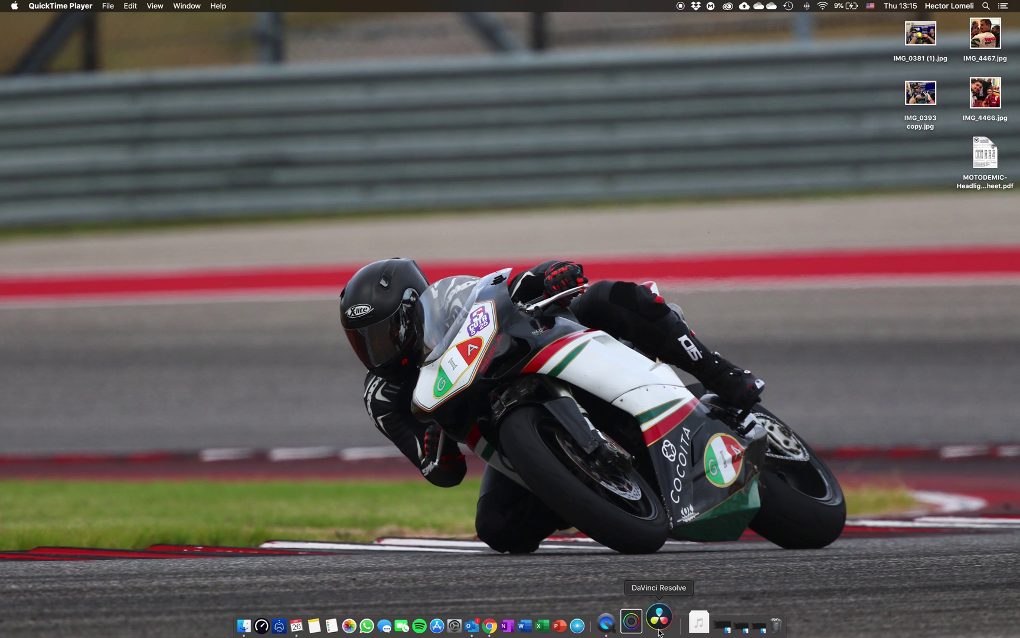
Step: Launch DaVinci Resolve and dismiss the RED Decoder error to reach the Project Manager
left_click(660, 625)
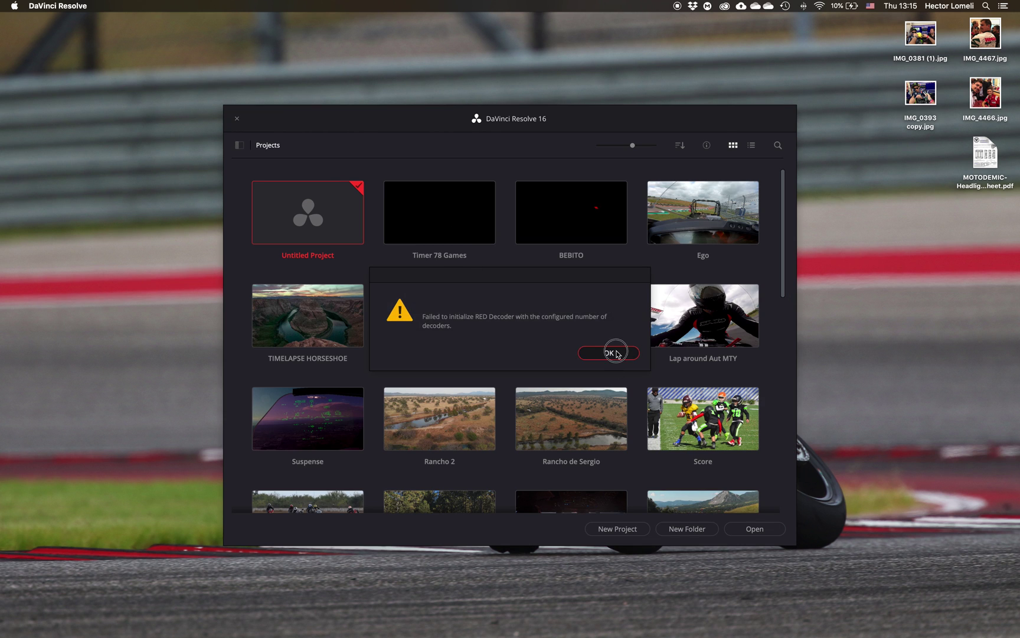
left_click(585, 353)
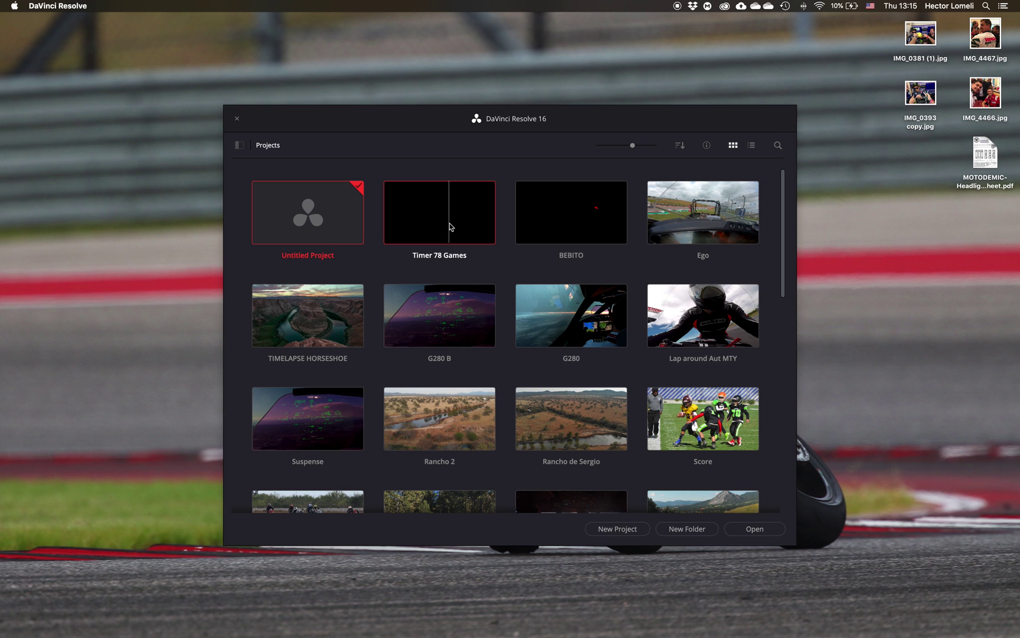
Step: Open the Timer 78 Games project and move the playhead to the timeline start
double_click(495, 239)
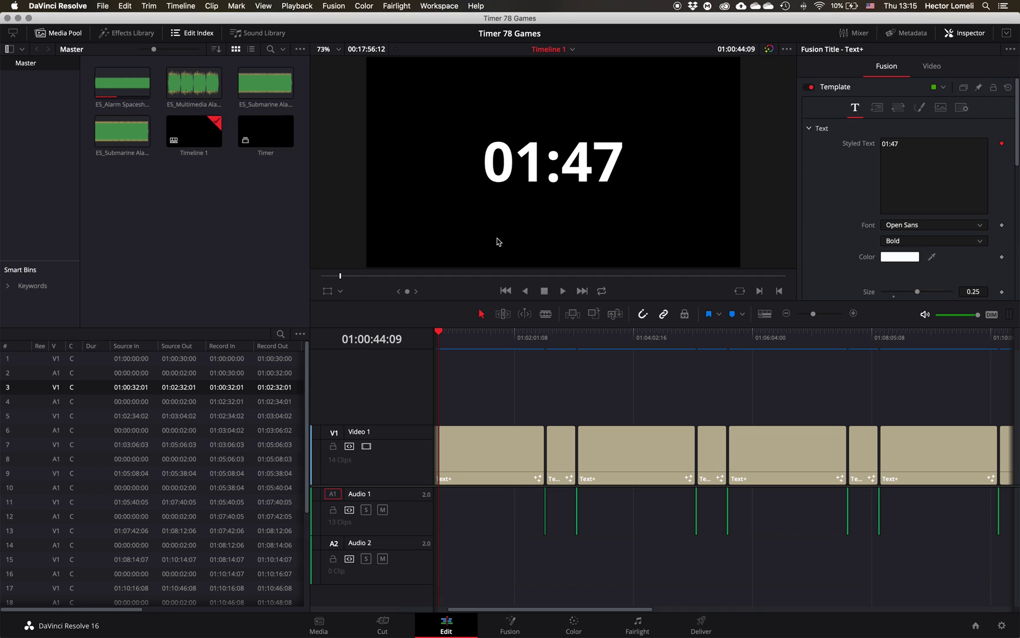
scroll(479, 342, "left", 2)
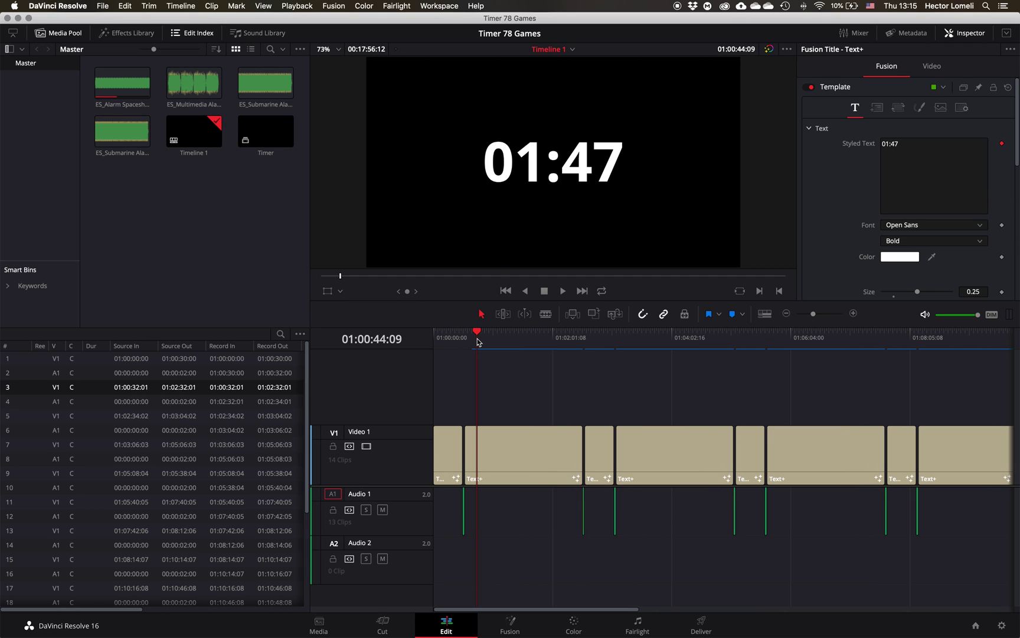
left_click_drag(478, 341, 438, 342)
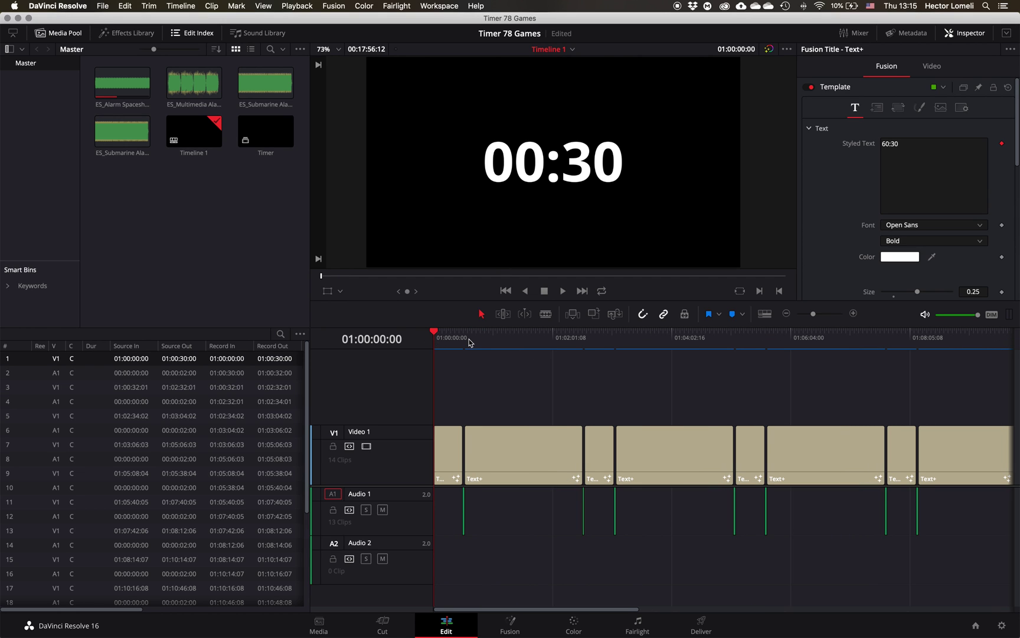
left_click(470, 342)
left_click(437, 343)
Step: Play the 00:30 countdown, then the longer countdown from its 30-second audio cue
key("space")
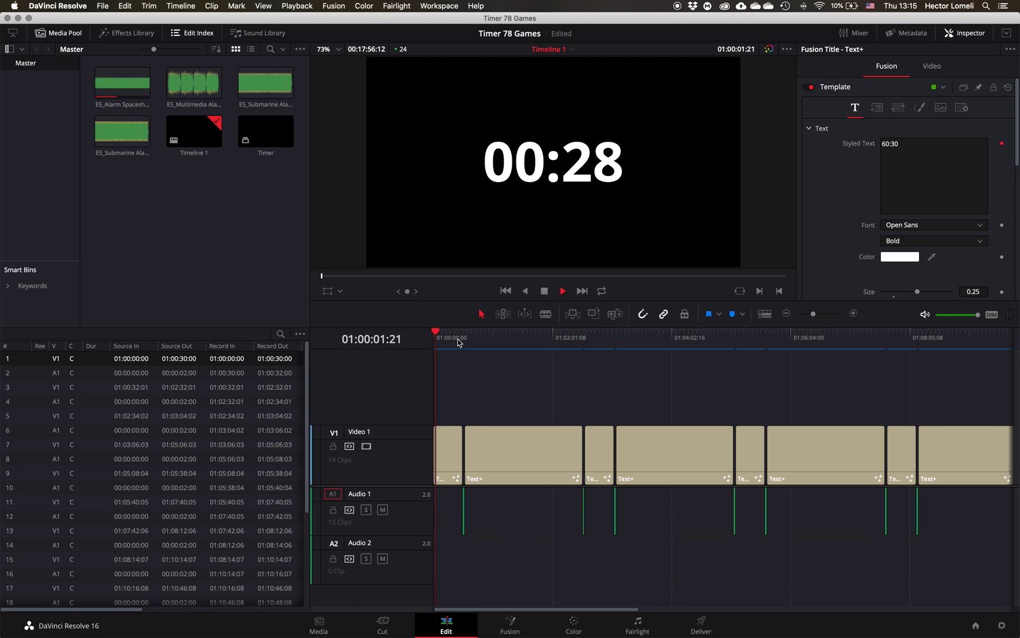
key("space")
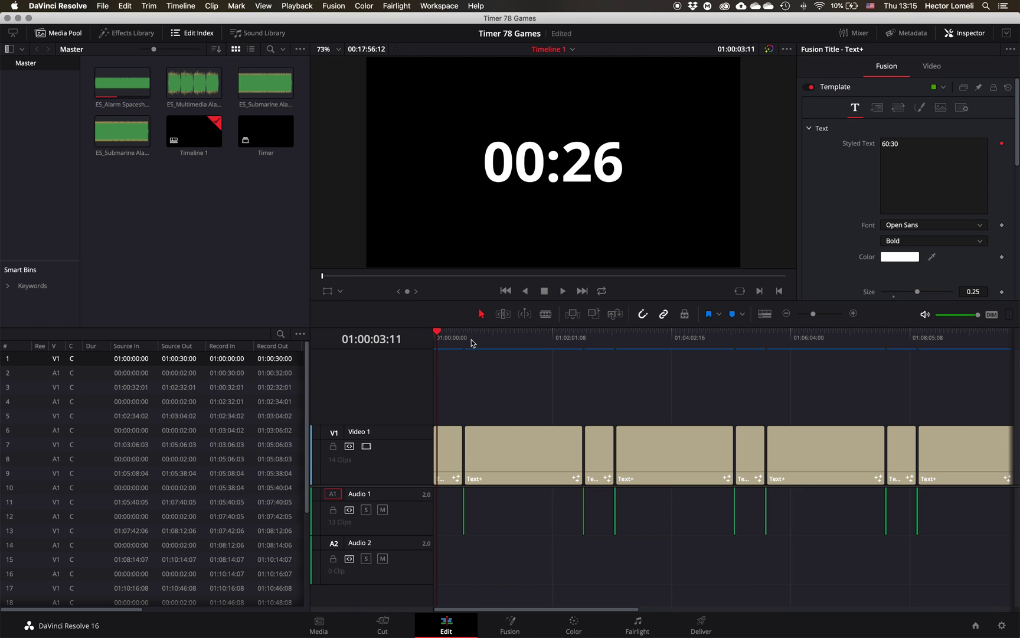
left_click(474, 342)
key("space")
key("space")
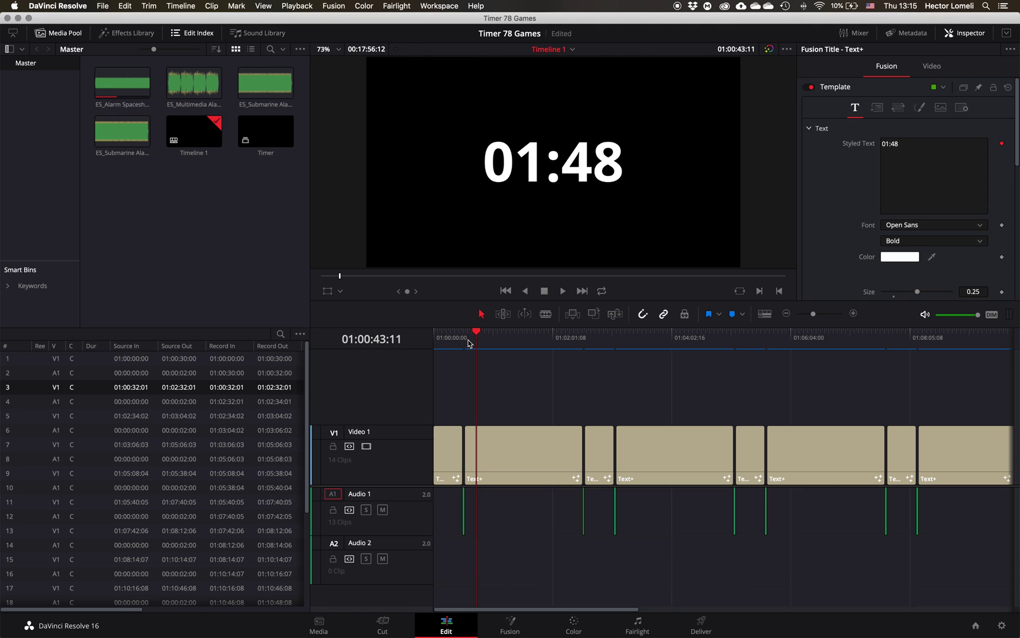
left_click(461, 343)
key("space")
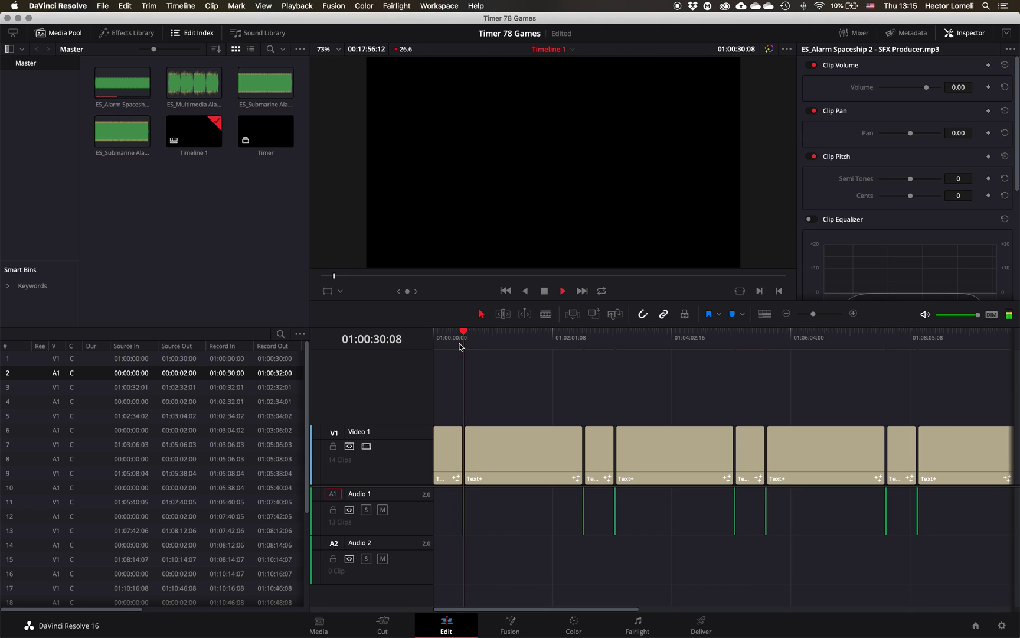
key("space")
Step: Select the first Text+ title clip on V1 and find Text+ in the effects library
left_click(437, 459)
left_click(447, 461)
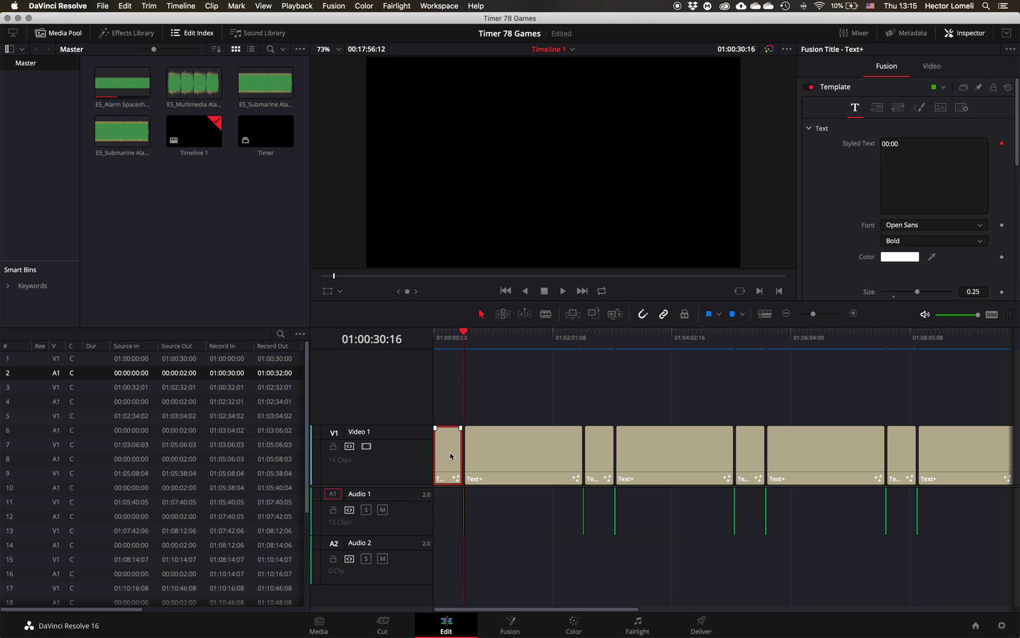
left_click(127, 34)
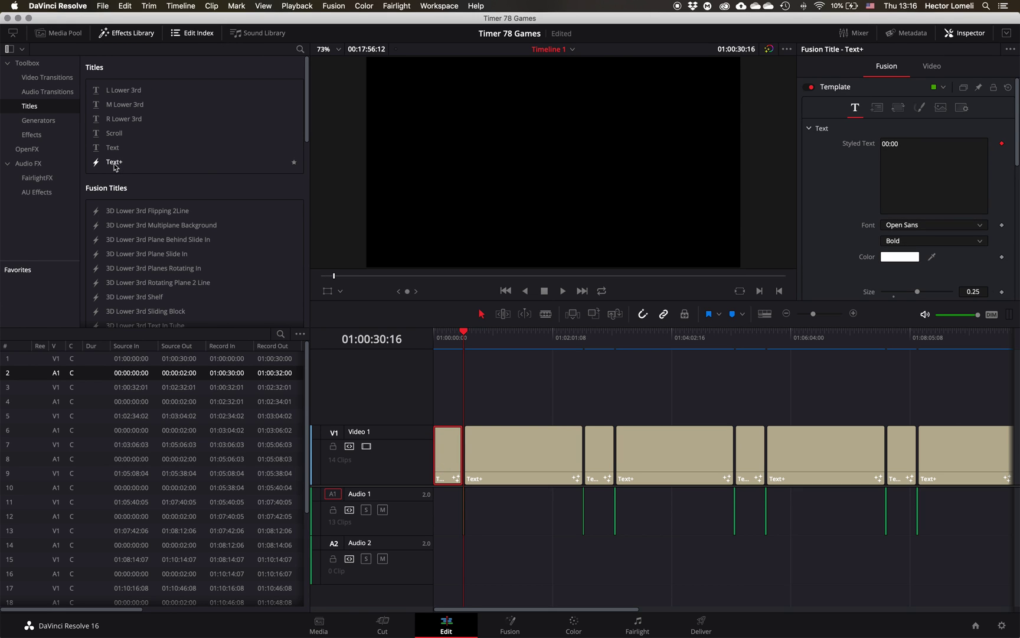
left_click(144, 160)
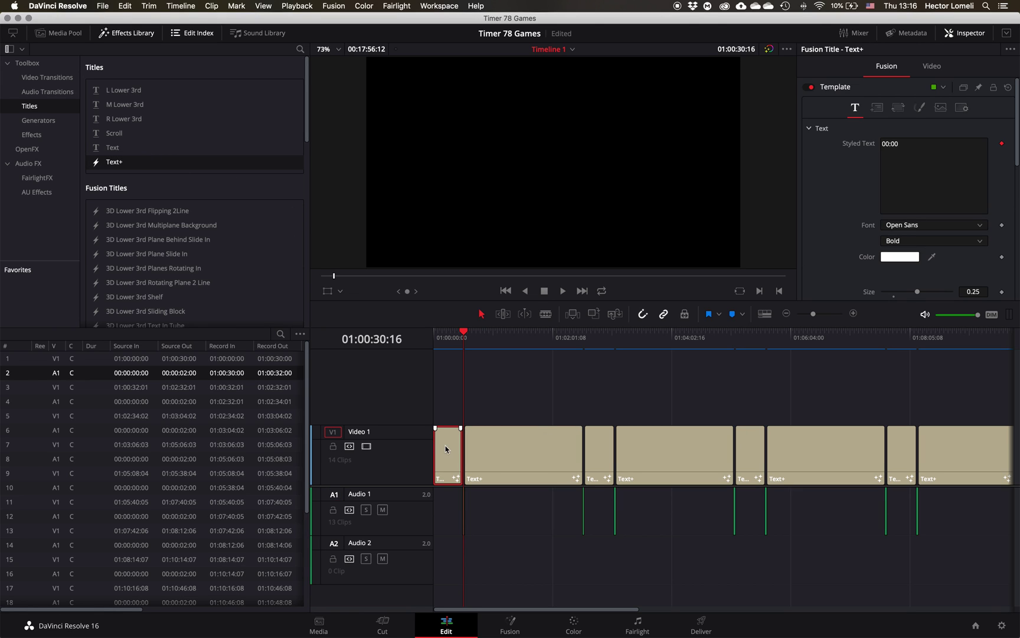
Step: Check the Styled Text field's TimeCode modifier options for the first title
left_click(512, 624)
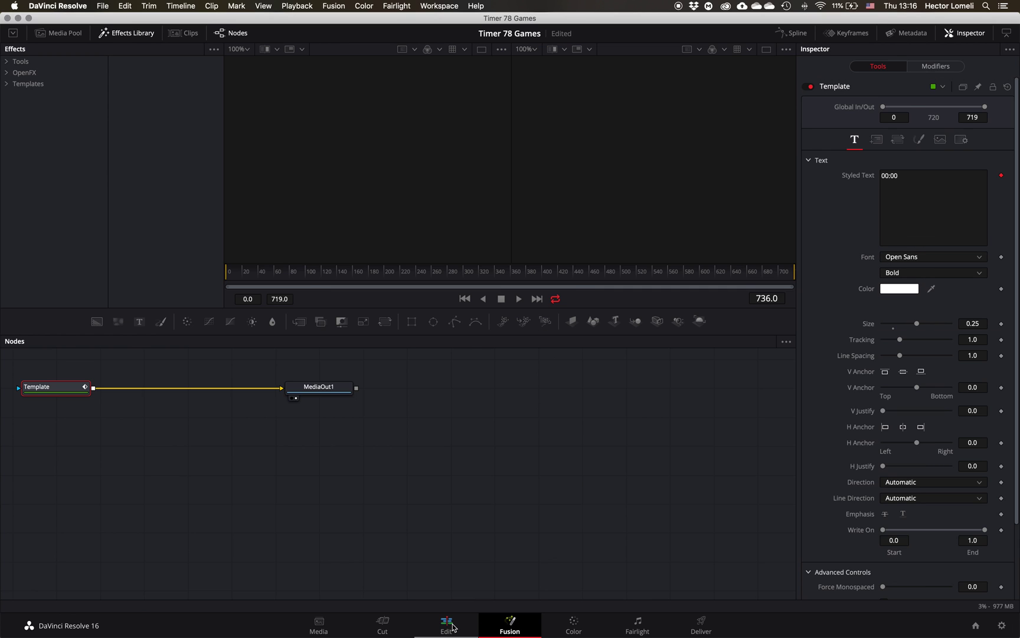
left_click(453, 626)
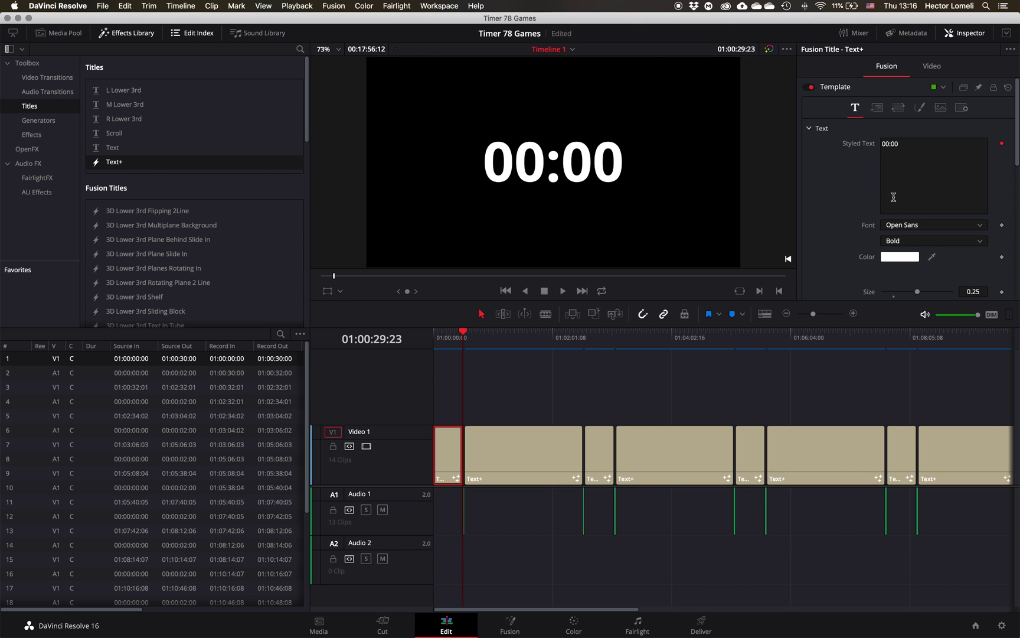
right_click(894, 195)
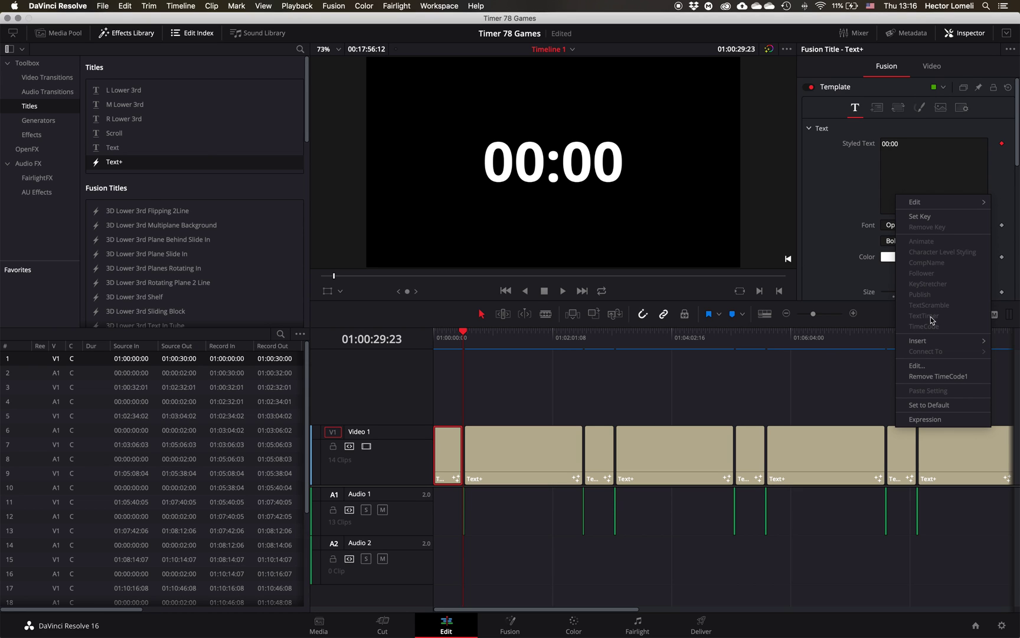
left_click(508, 621)
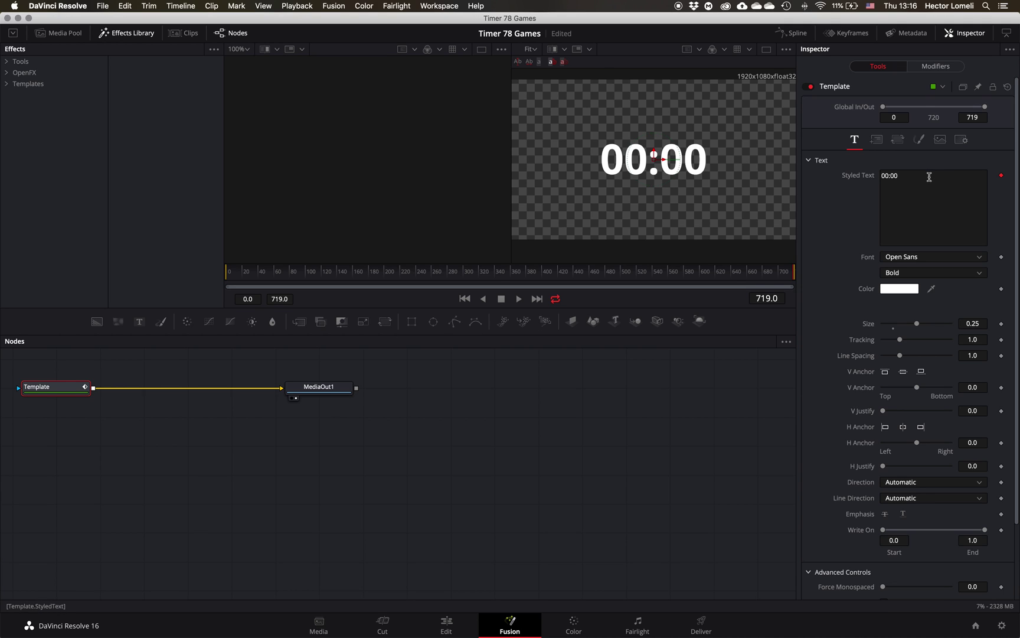
Step: Set the Time Code modifier's Start Offset to 720 and Frames Per Second to 24, showing 00:59
left_click(927, 69)
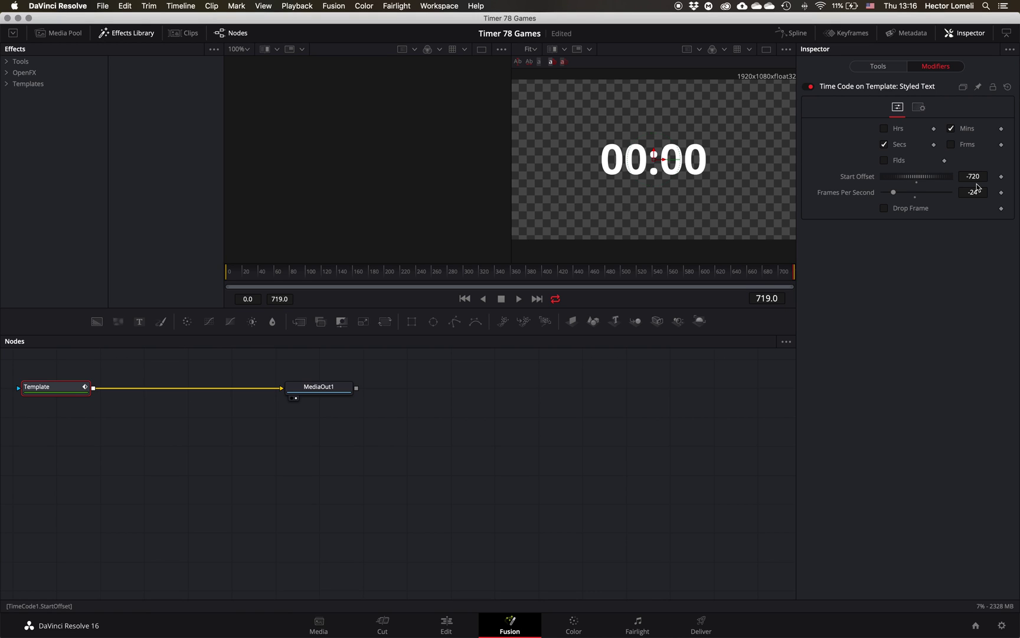
left_click(969, 175)
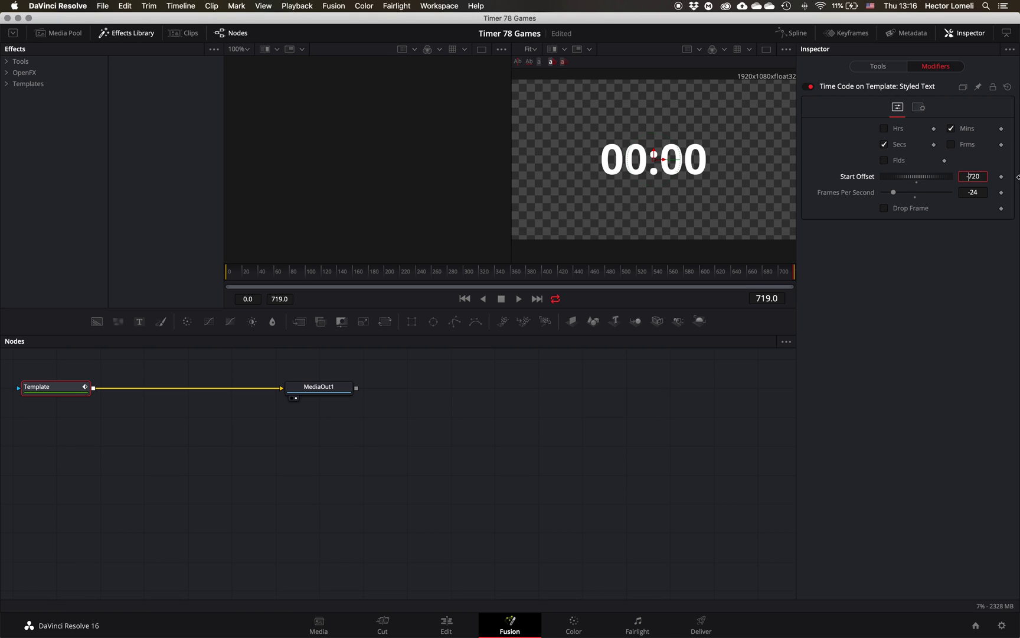
key("BackSpace")
left_click(973, 193)
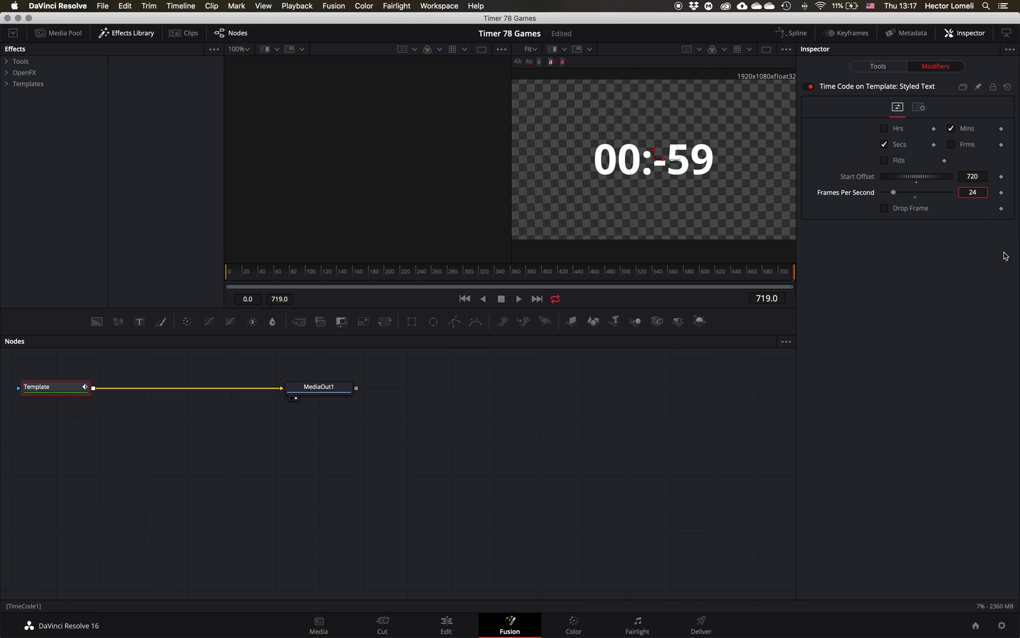
key("Return")
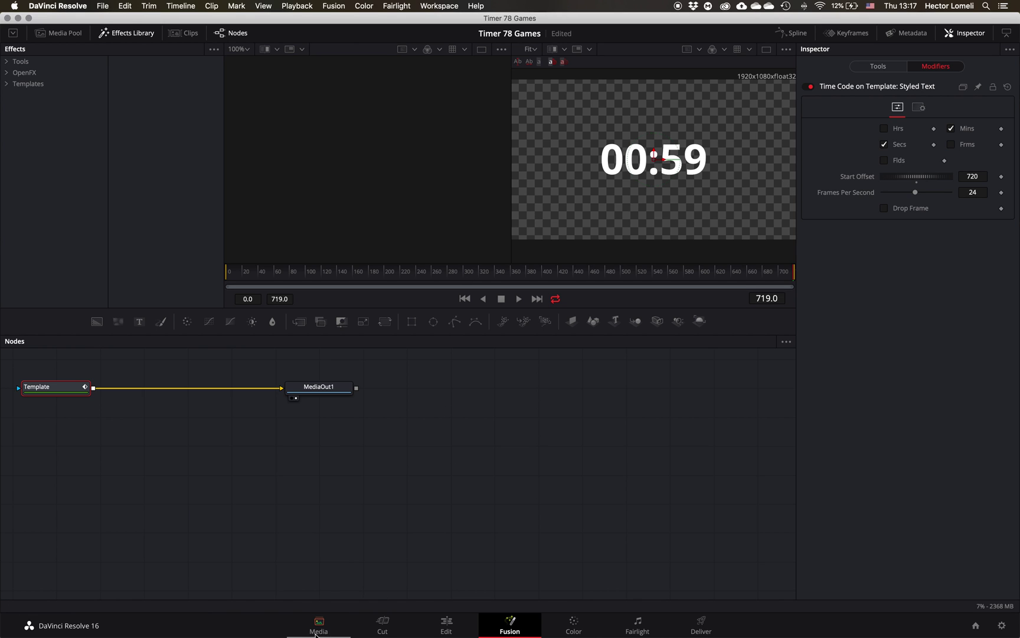
Step: Play the first title from the timeline start and watch the timer count up to 00:39
left_click(446, 624)
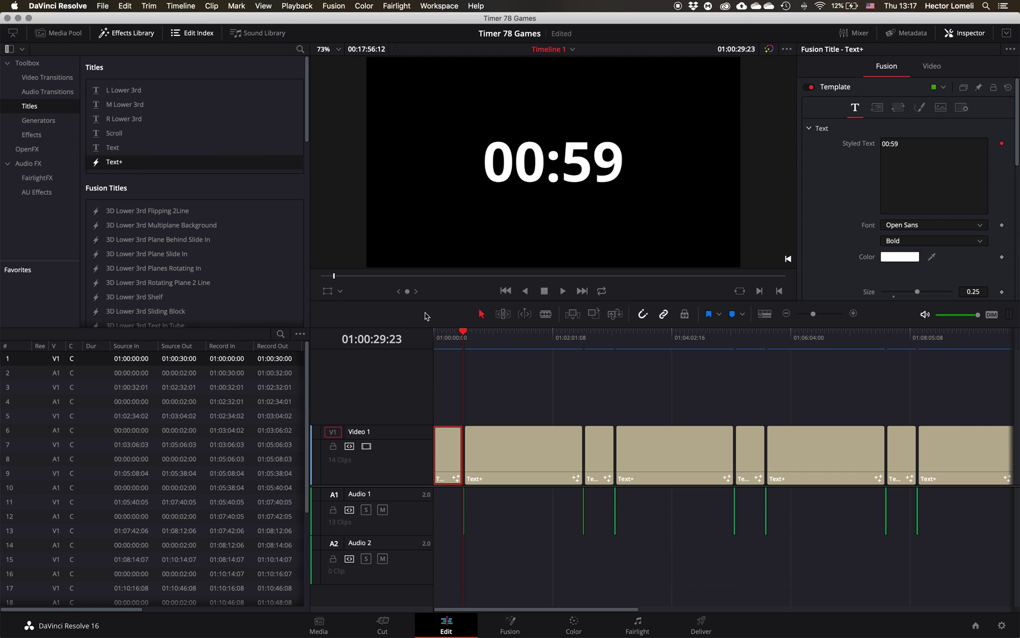
left_click(434, 334)
key("space")
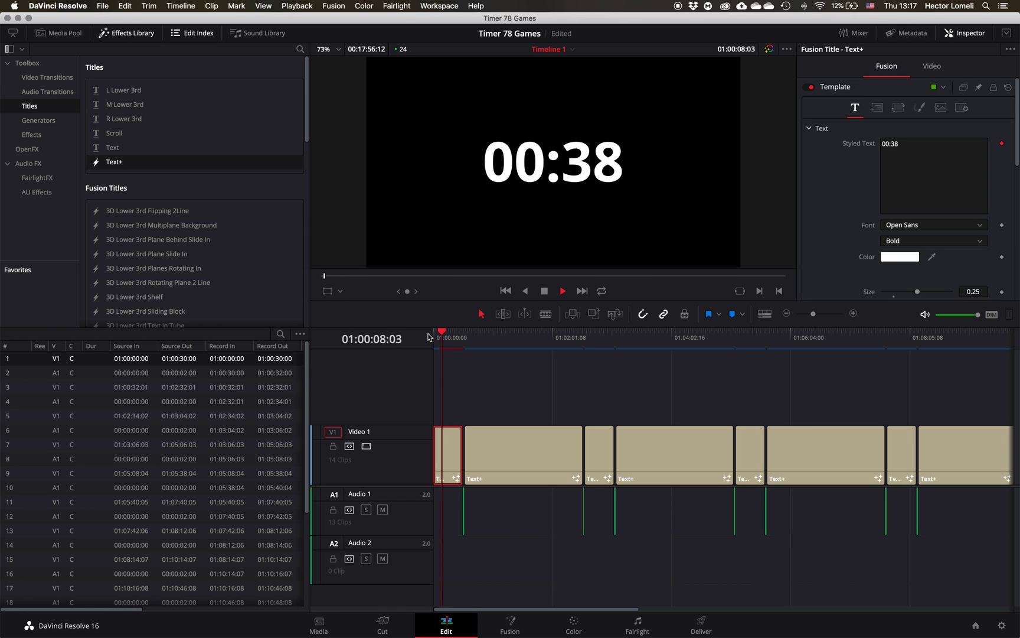
key("space")
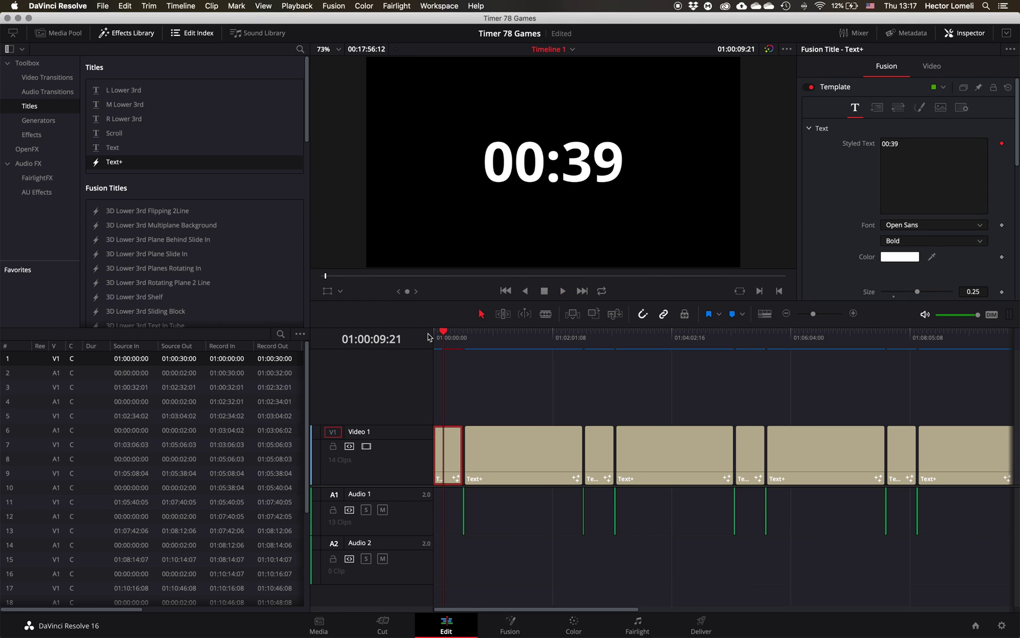
left_click(510, 625)
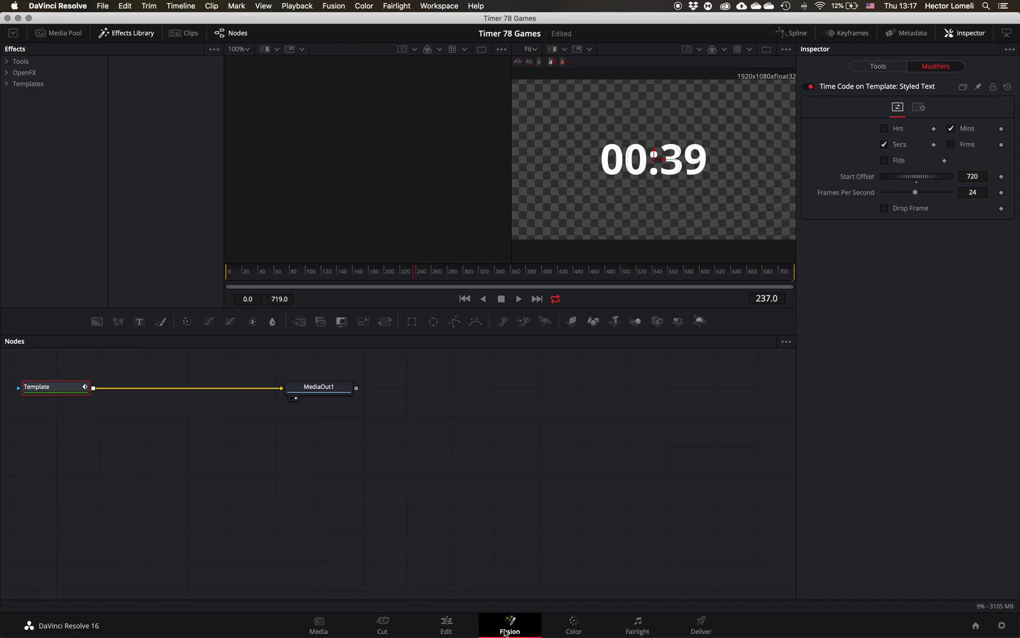
Step: Change the Time Code Start Offset to -720 and Frames Per Second to -24
left_click(971, 177)
type("-720")
left_click(973, 192)
type("-")
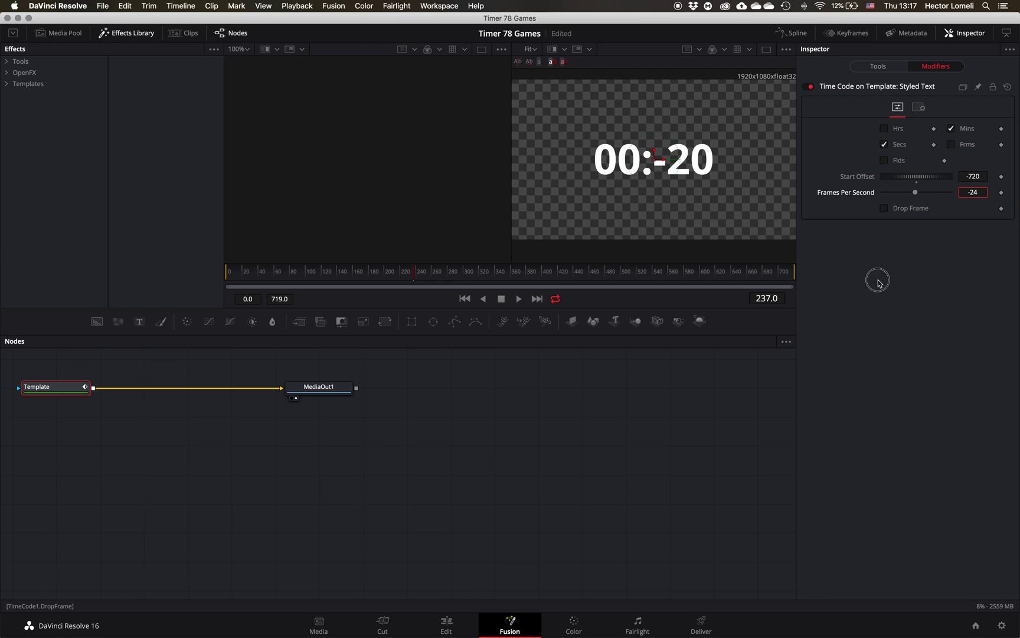
left_click(879, 283)
Step: Play the timeline from the start to confirm the title counts down from 00:30 to 00:27
left_click(460, 624)
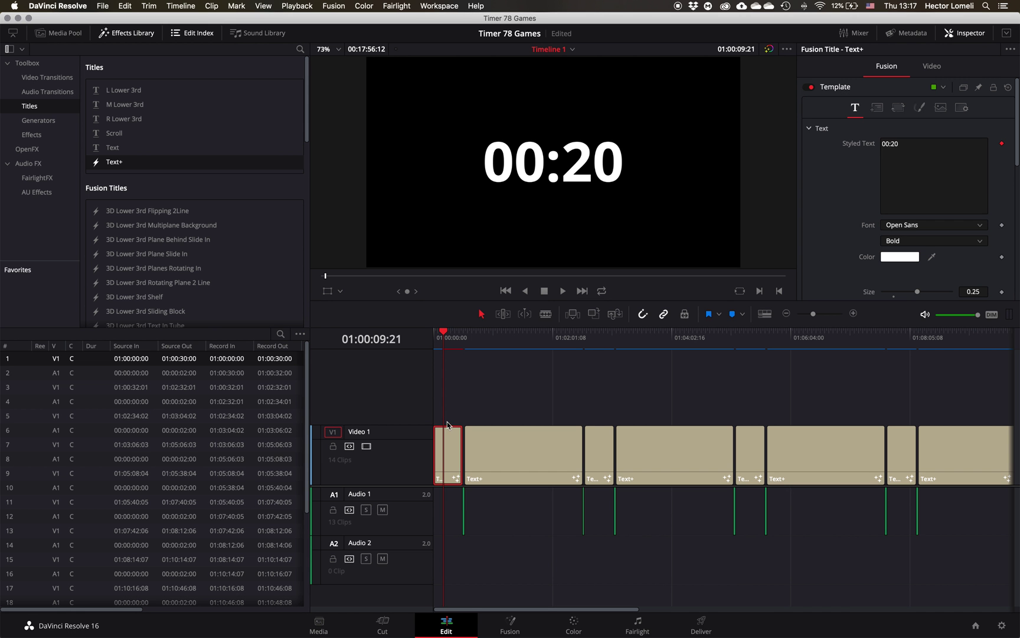
left_click(434, 340)
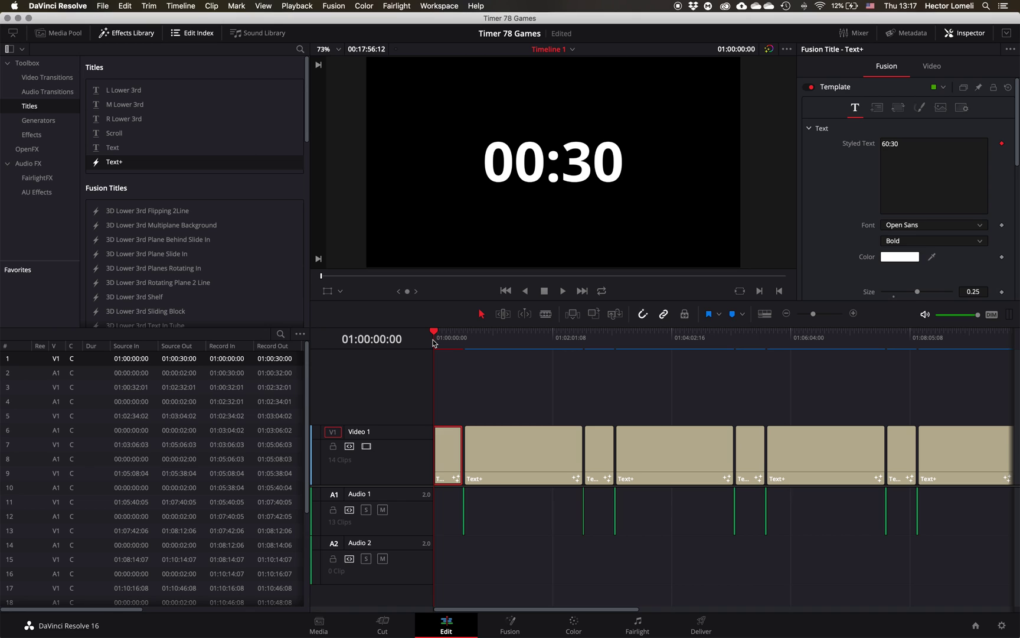
key("space")
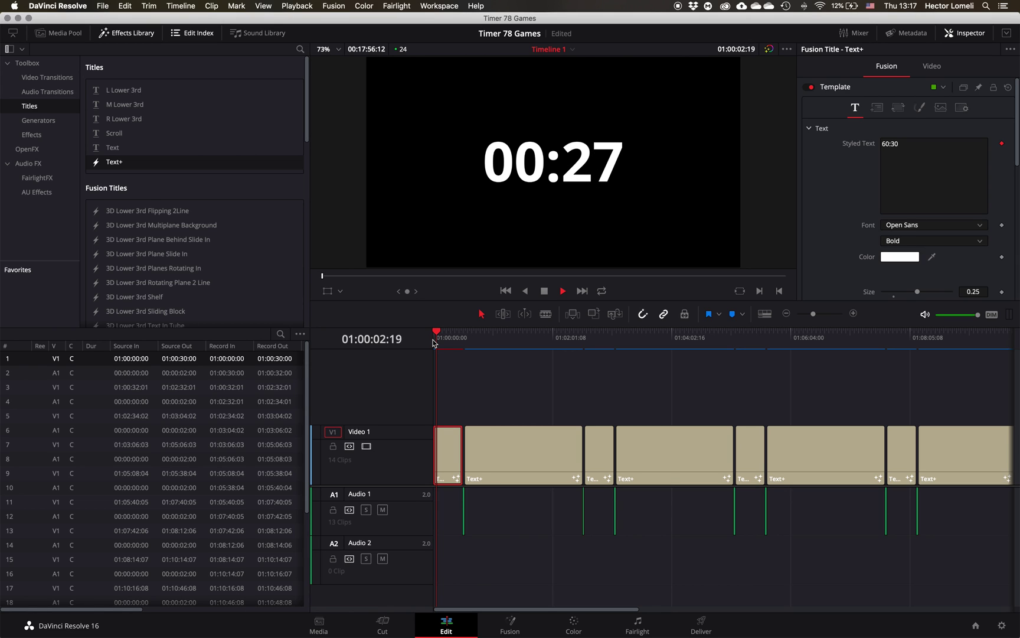
key("space")
left_click(498, 455)
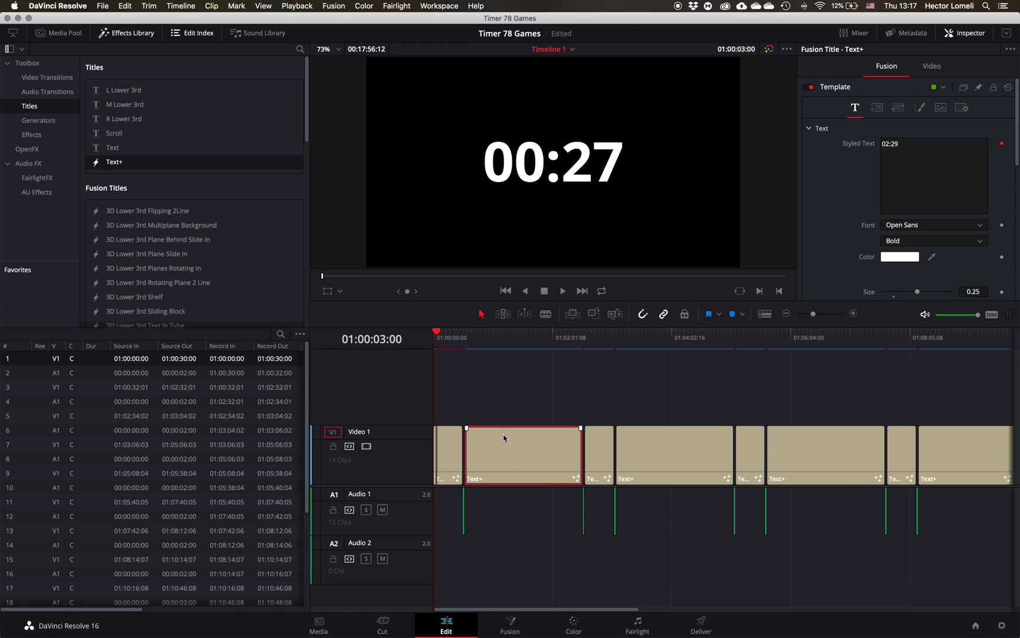
Step: Open the second Text+ title in Fusion and set its Time Code to -2880 start offset at -24 fps
left_click(510, 625)
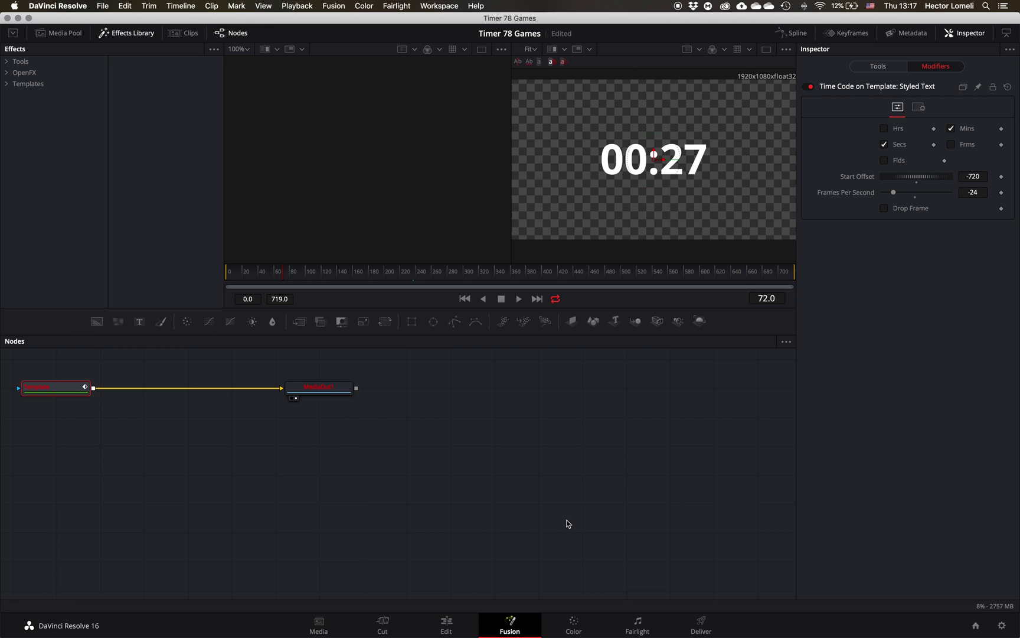
left_click(449, 621)
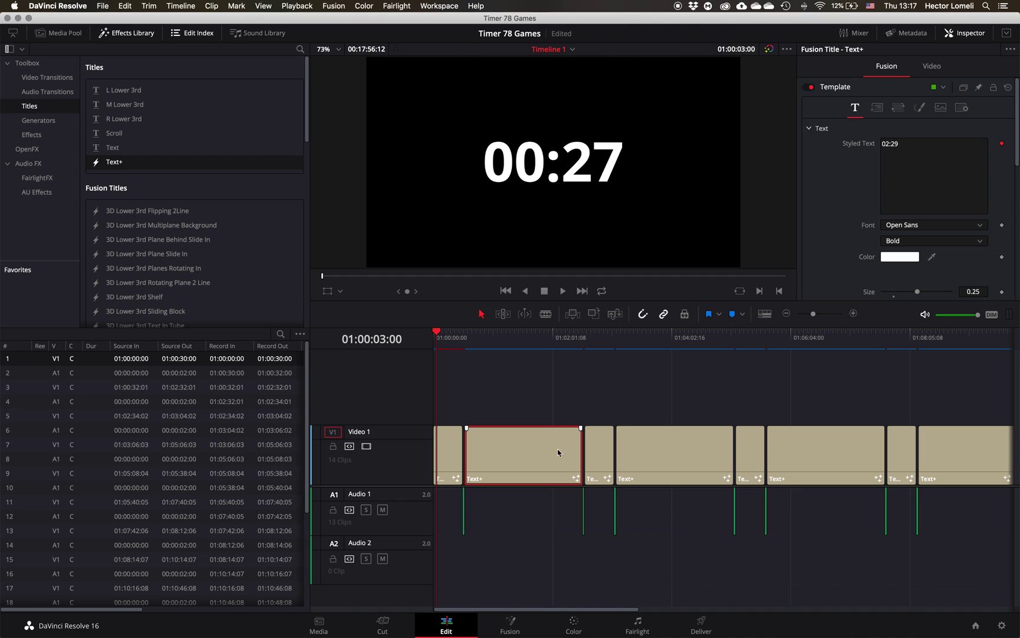
left_click(525, 334)
left_click(511, 622)
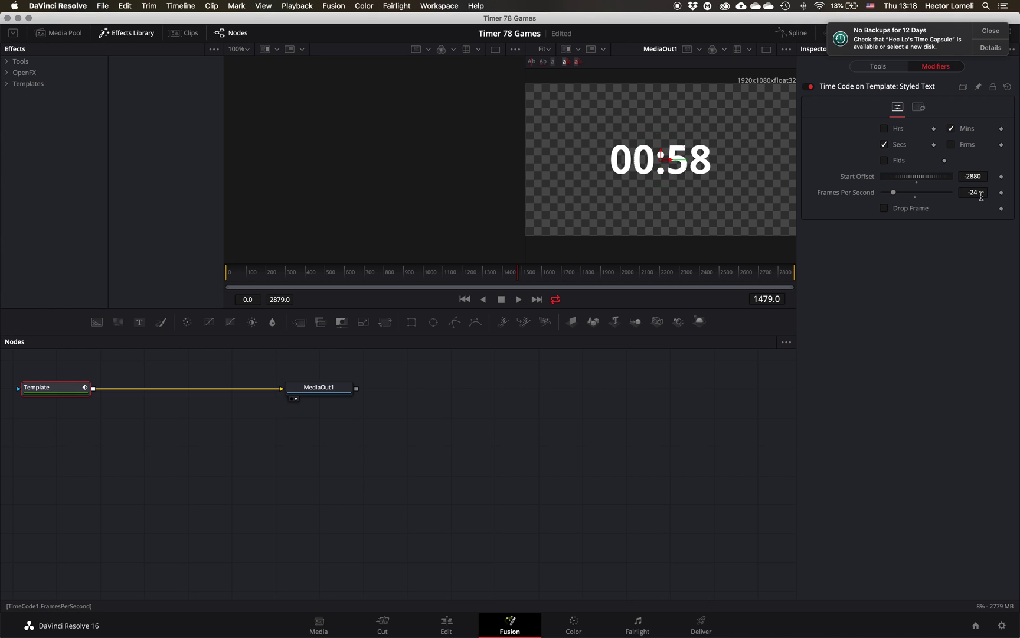
left_click(993, 32)
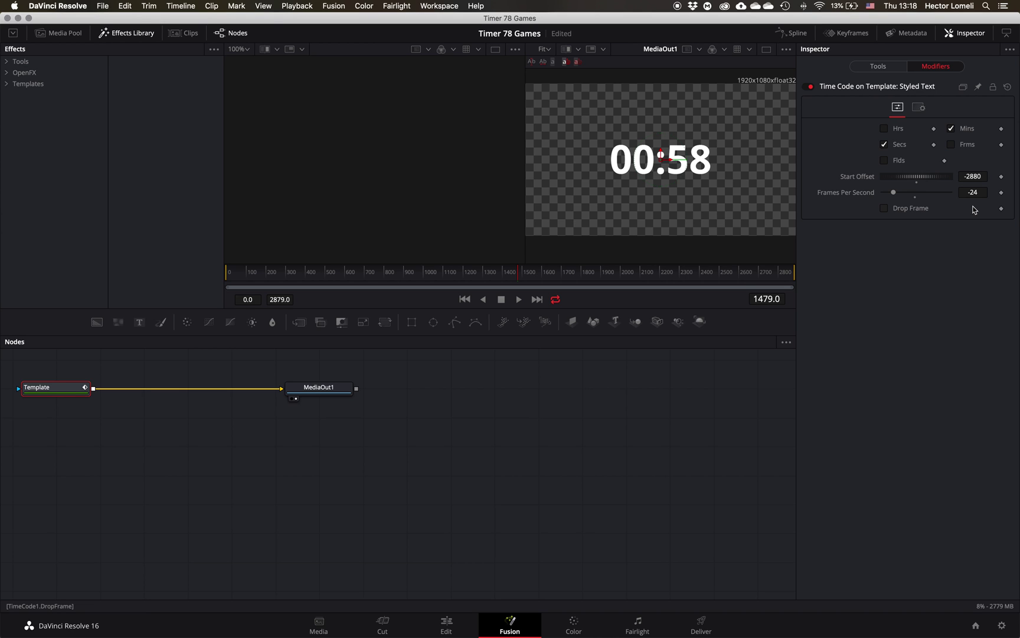
Step: Move the playhead partway into the second title on the Edit page to see it read 01:26
left_click(447, 628)
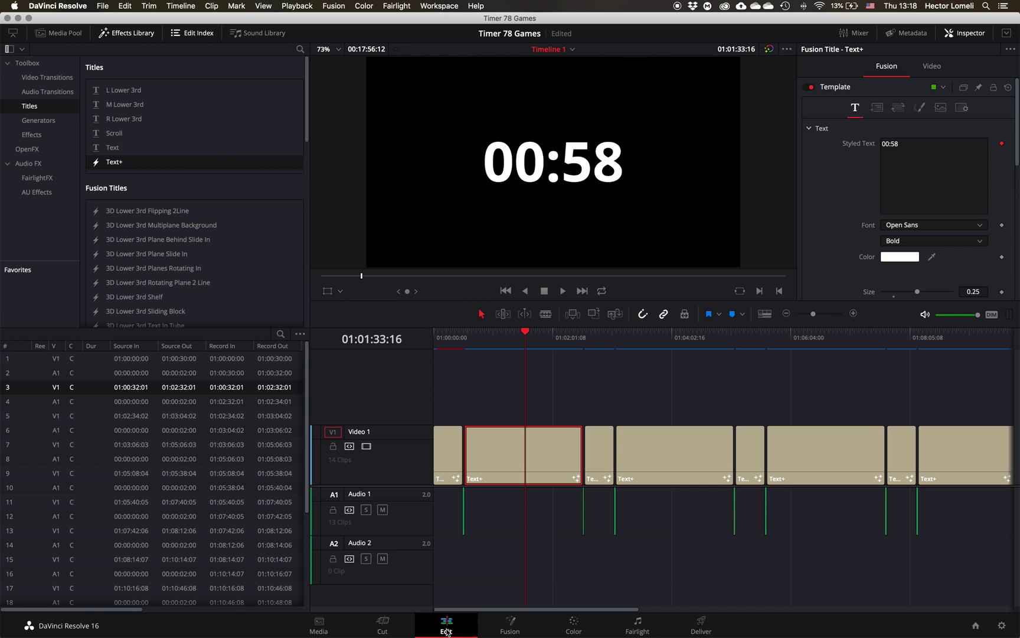
left_click(498, 345)
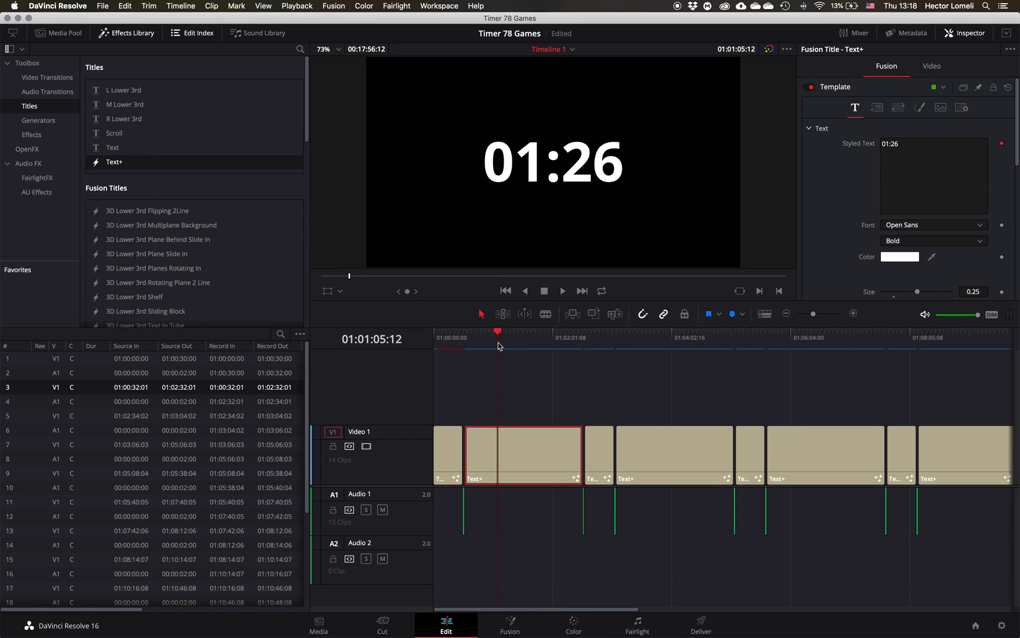